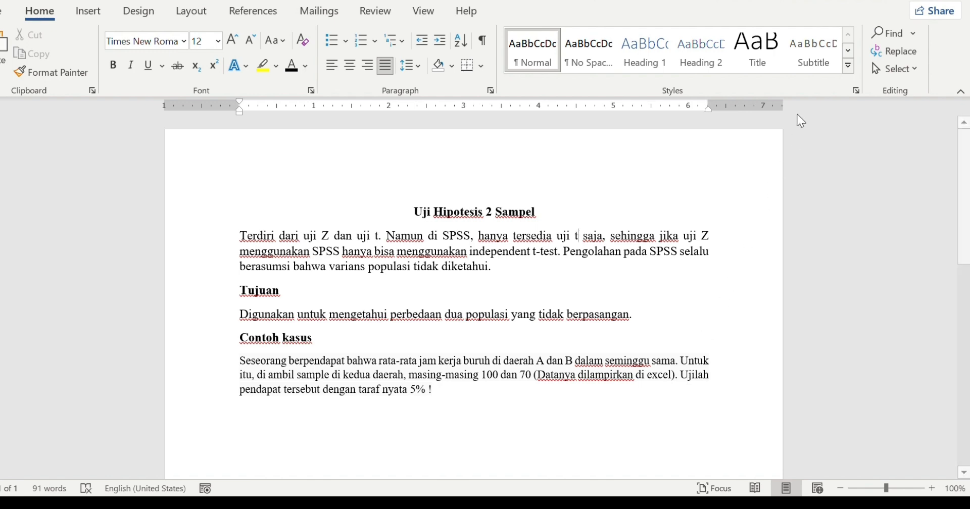
Switch to Excel and examine the average working hours of regions A and B on Sheet1 down to the last rows
{"action": "key", "text": "alt+Tab"}
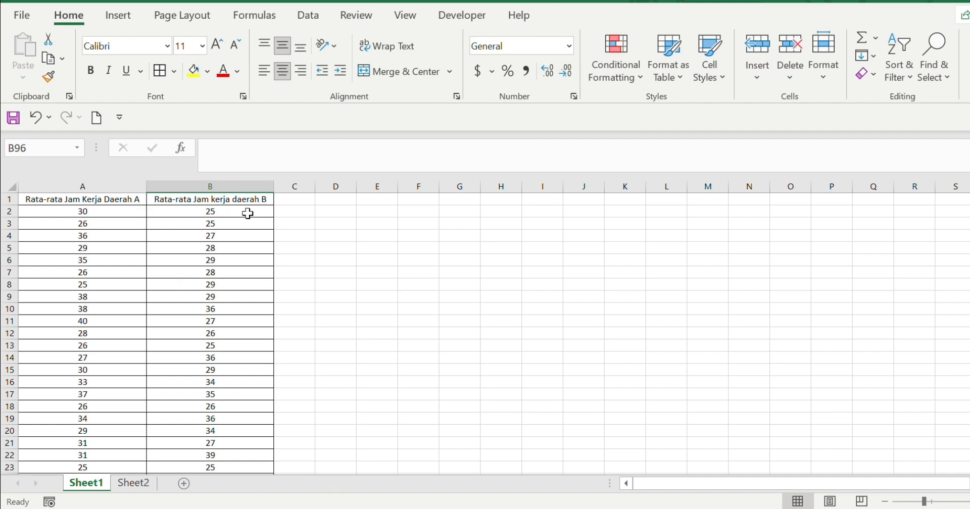
{"action": "scroll", "coordinate": [150, 349], "scroll_direction": "down", "scroll_amount": 12}
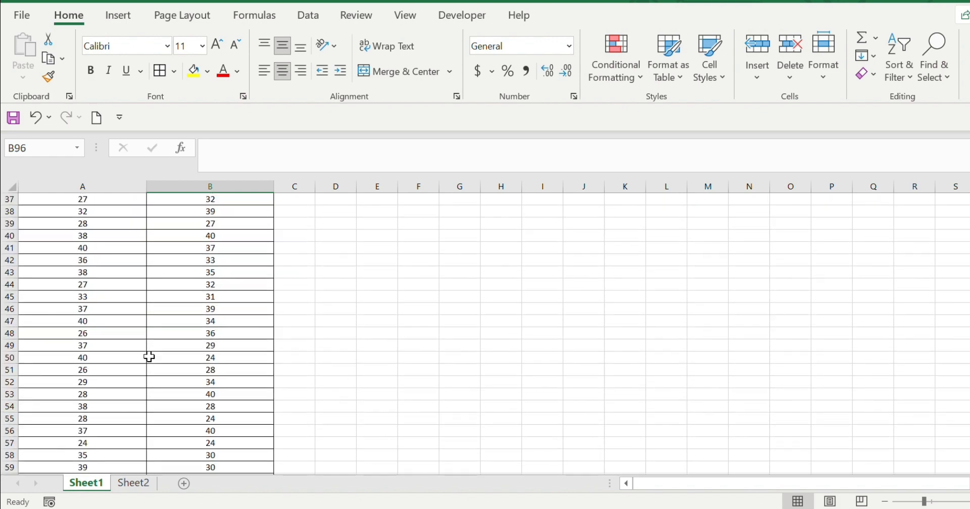
{"action": "scroll", "coordinate": [145, 366], "scroll_direction": "down", "scroll_amount": 14}
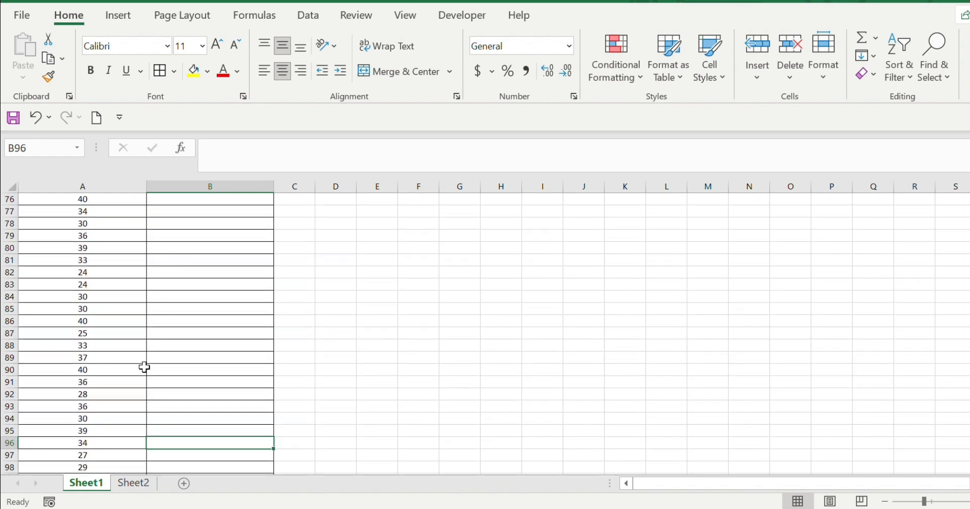
{"action": "scroll", "coordinate": [144, 367], "scroll_direction": "down", "scroll_amount": 6}
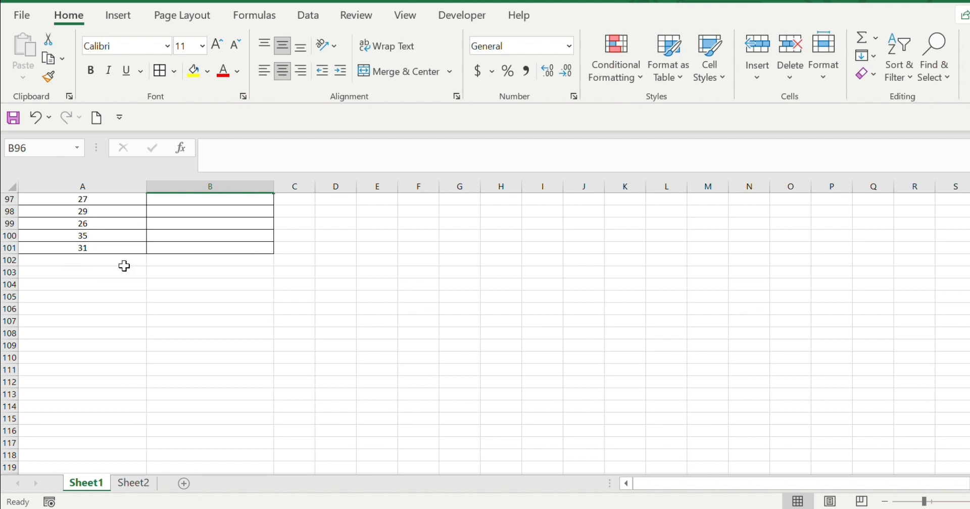
{"action": "scroll", "coordinate": [126, 265], "scroll_direction": "up", "scroll_amount": 6}
{"action": "scroll", "coordinate": [152, 261], "scroll_direction": "up", "scroll_amount": 5}
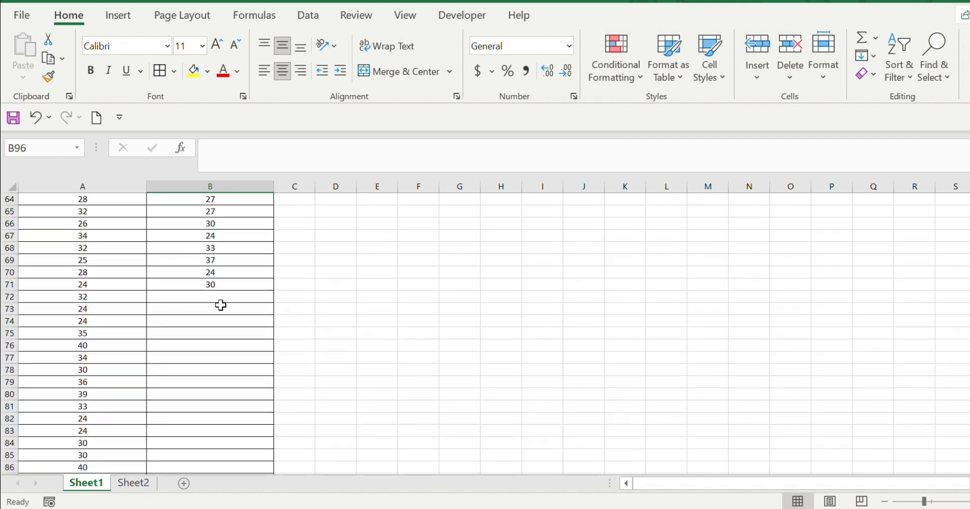
{"action": "scroll", "coordinate": [229, 283], "scroll_direction": "up", "scroll_amount": 20}
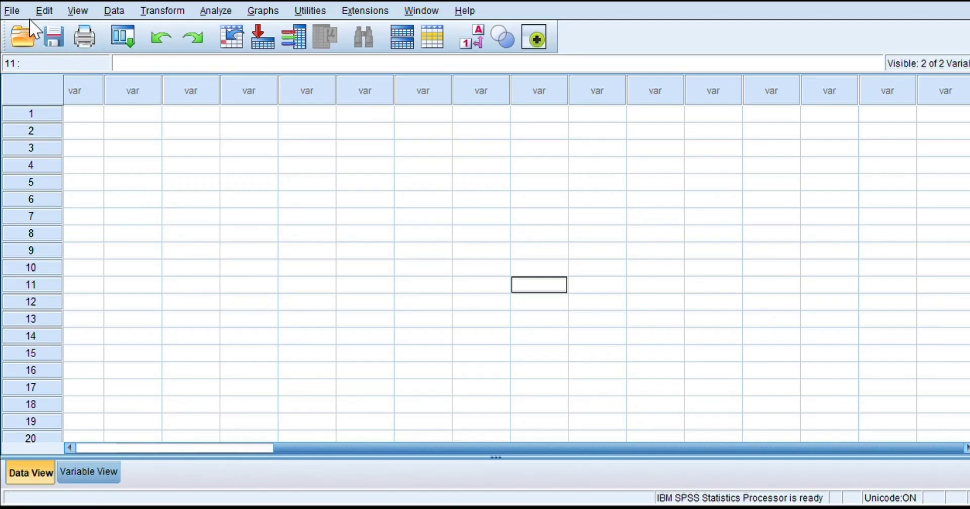
Create a new empty dataset in SPSS Statistics
{"action": "left_click", "coordinate": [13, 11]}
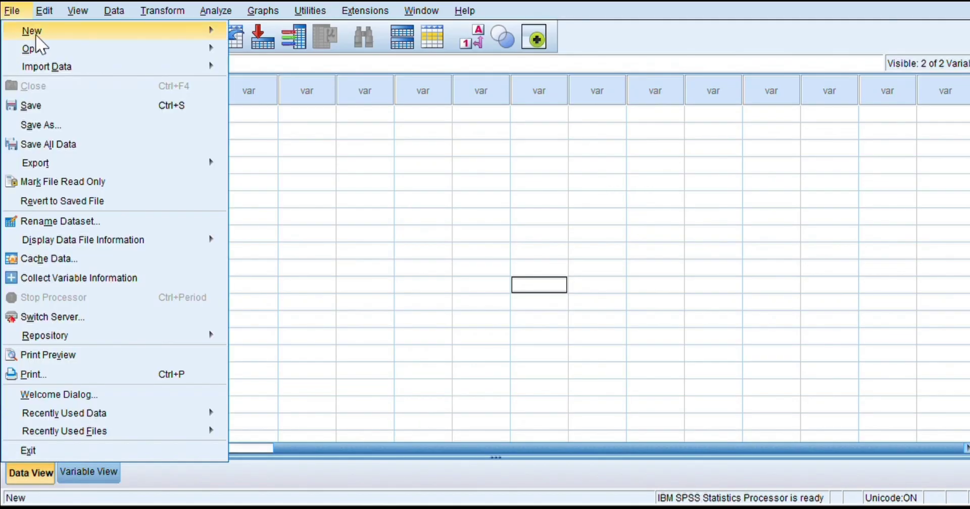
{"action": "mouse_move", "coordinate": [36, 40]}
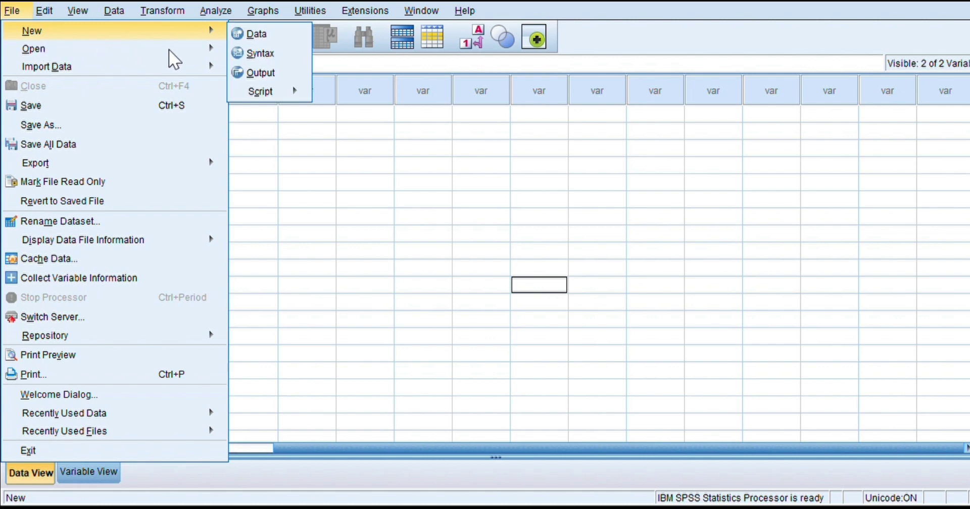
{"action": "left_click", "coordinate": [365, 43]}
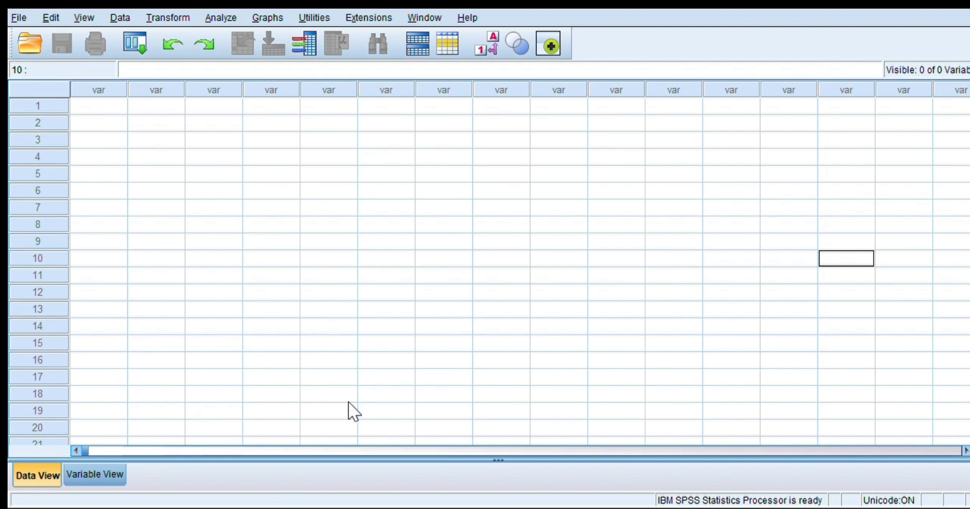
{"action": "left_click", "coordinate": [37, 21]}
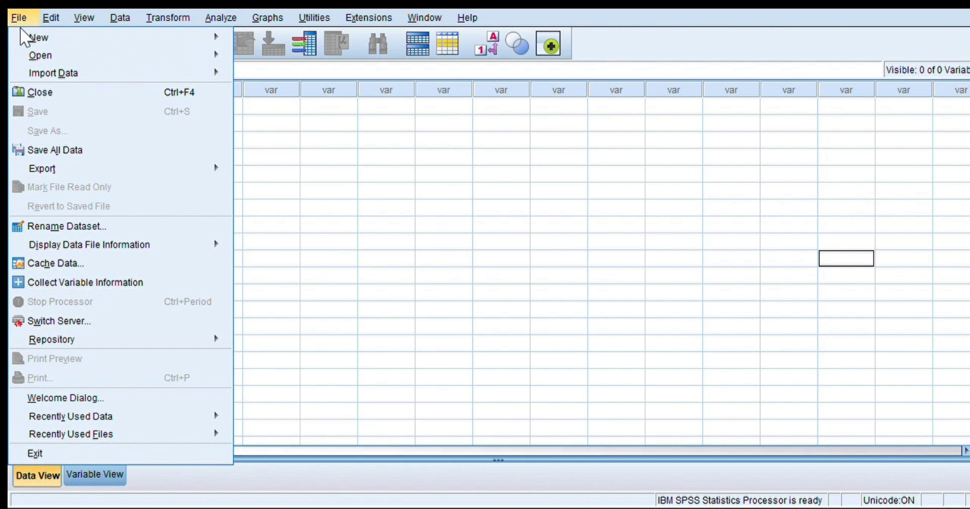
{"action": "mouse_move", "coordinate": [75, 73]}
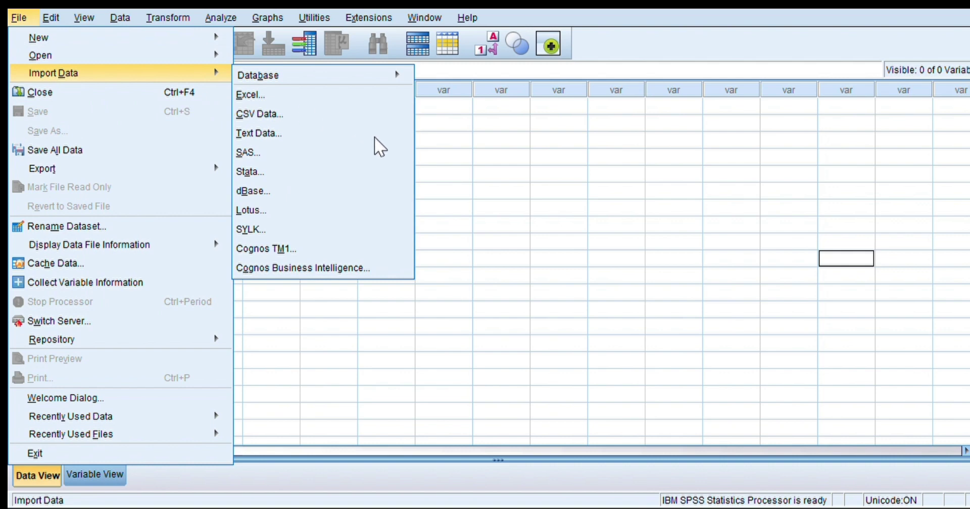
{"action": "left_click", "coordinate": [515, 171]}
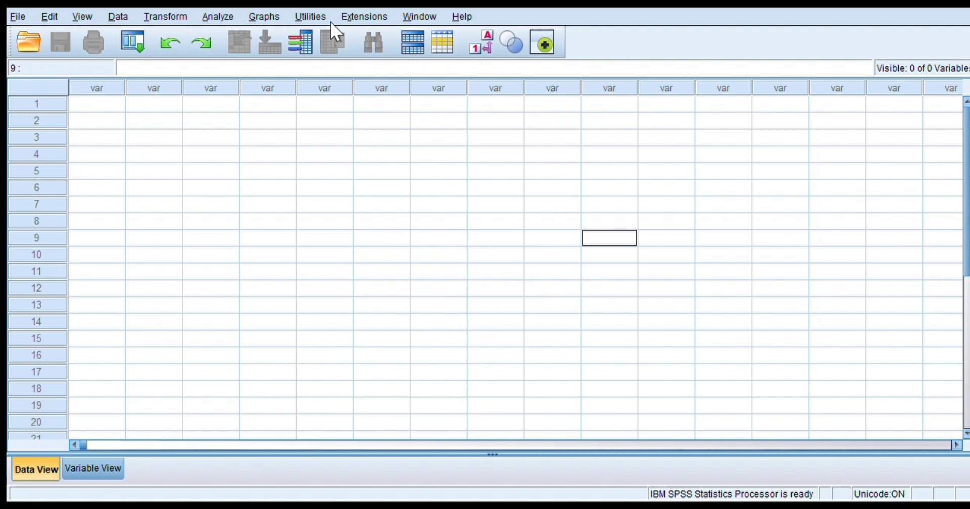
Locate the Independent-Samples T Test among the Compare Means procedures
{"action": "key", "text": "alt+a"}
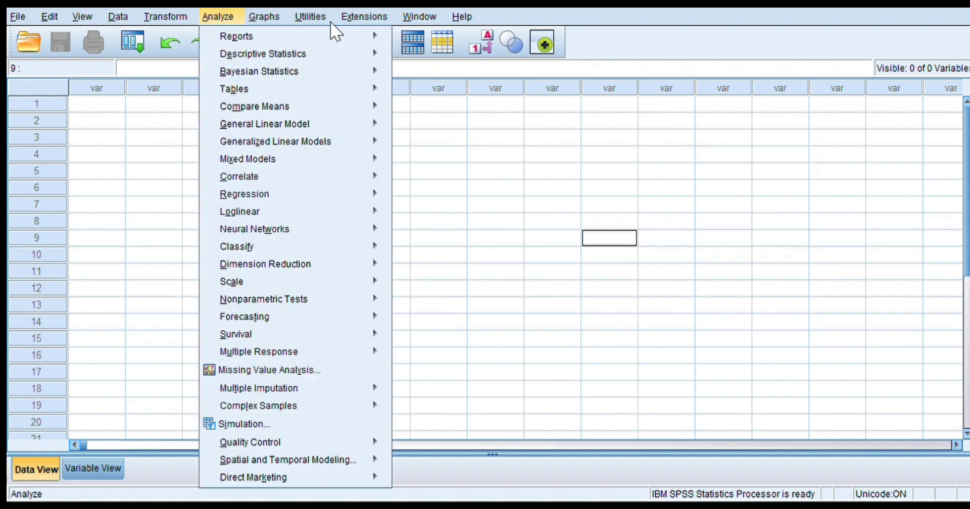
{"action": "mouse_move", "coordinate": [354, 106]}
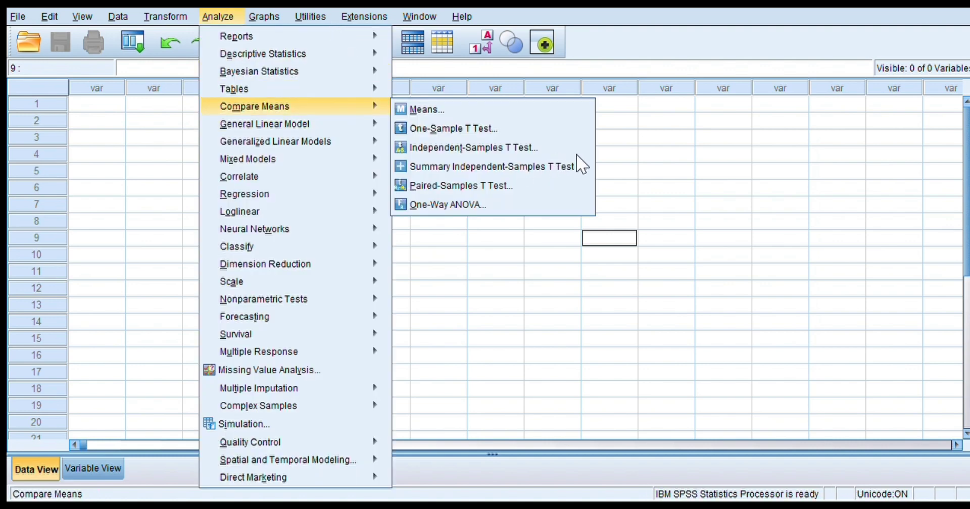
{"action": "key", "text": "Right"}
{"action": "key", "text": "Down"}
{"action": "key", "text": "Down"}
{"action": "key", "text": "Return"}
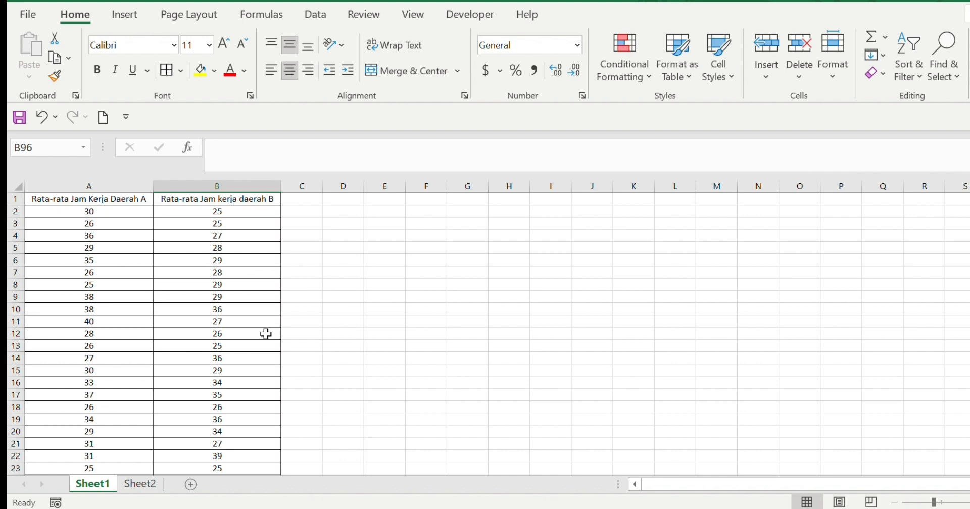
Switch to Excel and examine Sheet2's stacked working hours, region code column and the Kode legend
{"action": "left_click", "coordinate": [158, 486]}
{"action": "scroll", "coordinate": [194, 343], "scroll_direction": "up", "scroll_amount": 17}
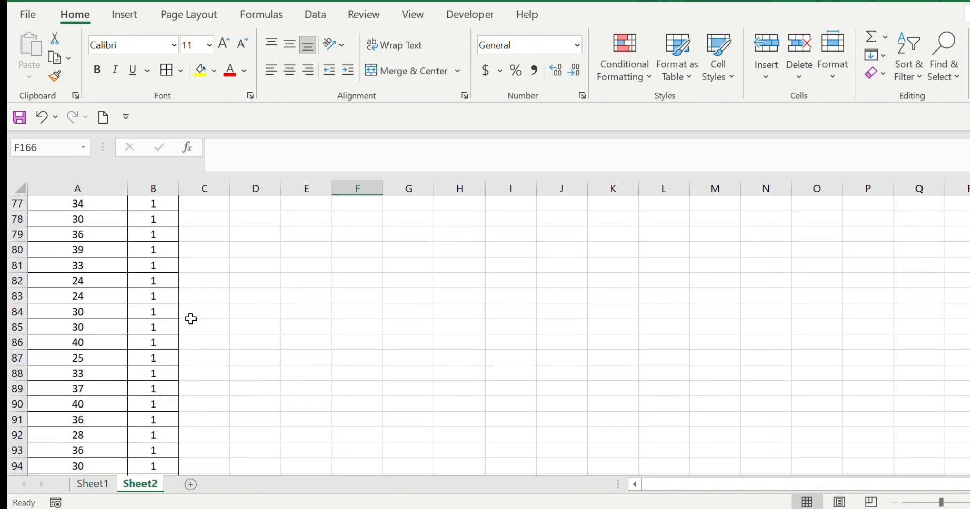
{"action": "scroll", "coordinate": [191, 319], "scroll_direction": "up", "scroll_amount": 12}
{"action": "scroll", "coordinate": [175, 268], "scroll_direction": "up", "scroll_amount": 1}
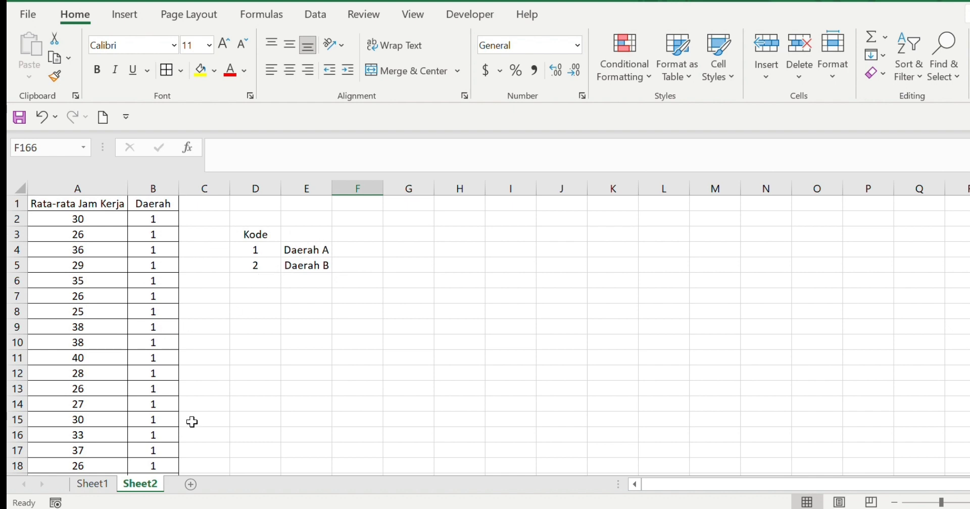
{"action": "scroll", "coordinate": [174, 371], "scroll_direction": "down", "scroll_amount": 13}
{"action": "scroll", "coordinate": [173, 372], "scroll_direction": "down", "scroll_amount": 20}
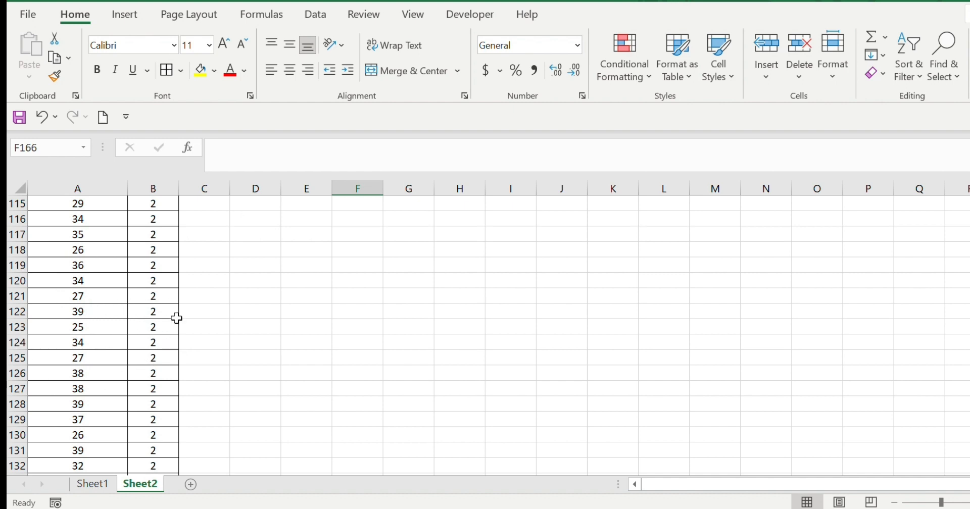
{"action": "scroll", "coordinate": [178, 316], "scroll_direction": "up", "scroll_amount": 17}
{"action": "scroll", "coordinate": [177, 316], "scroll_direction": "up", "scroll_amount": 20}
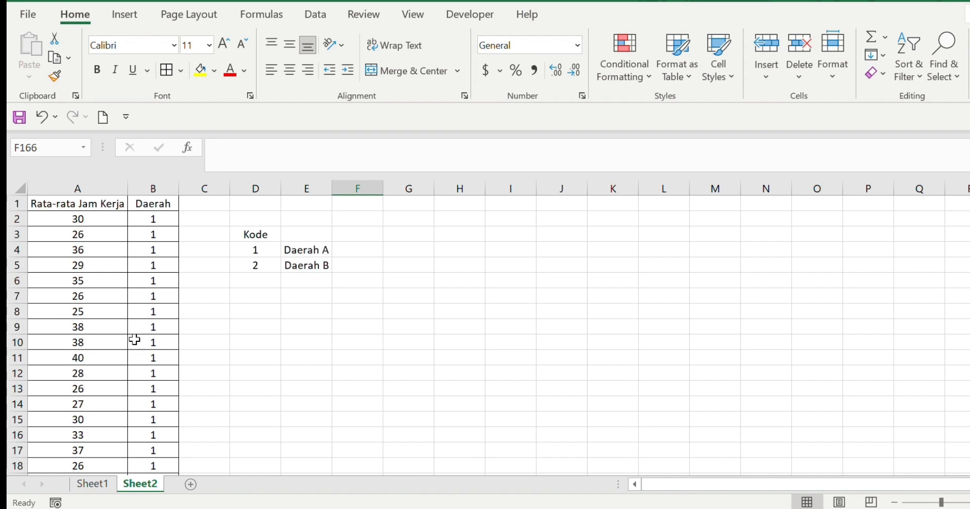
Copy the working hours and region codes from row 2 down on Sheet2 and paste them into the first cell of the new SPSS dataset
{"action": "left_click", "coordinate": [103, 224]}
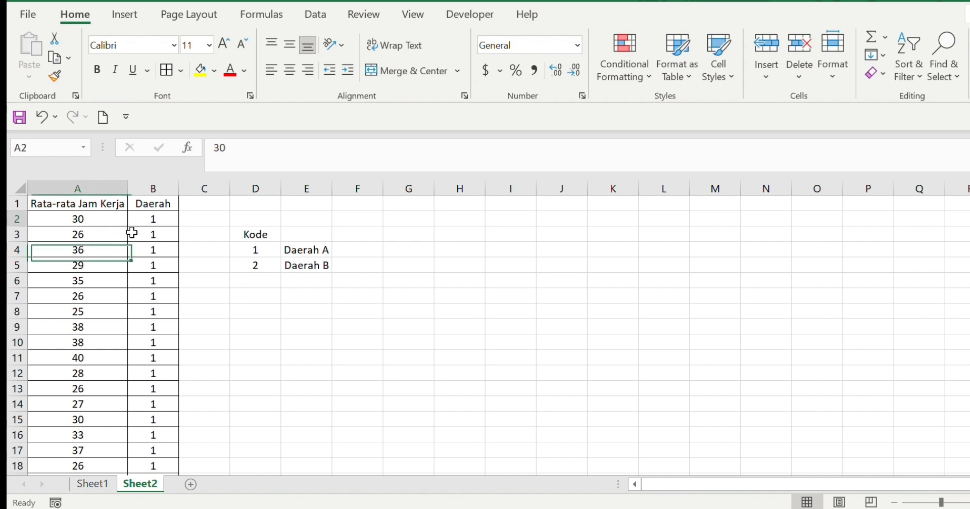
{"action": "left_click_drag", "start_coordinate": [132, 232], "coordinate": [173, 452]}
{"action": "key", "text": "ctrl+c"}
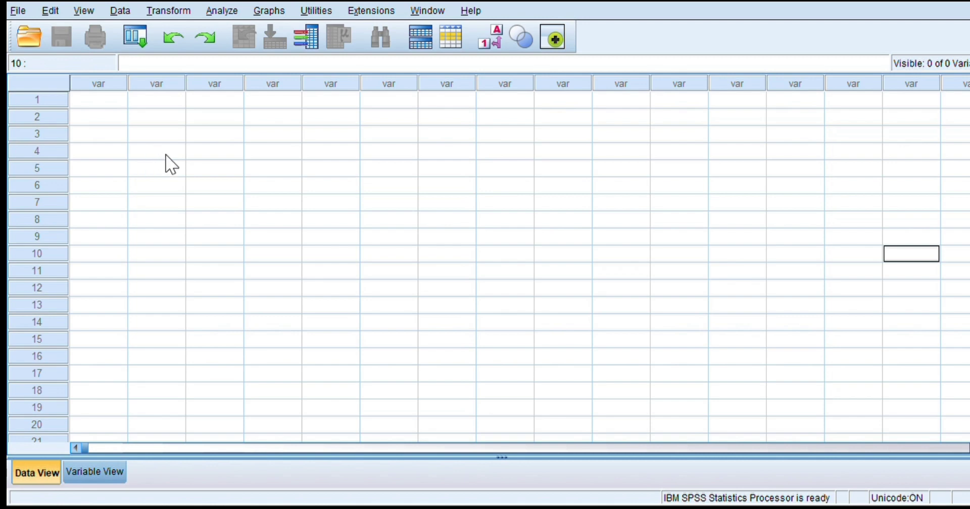
{"action": "key", "text": "ctrl+Home"}
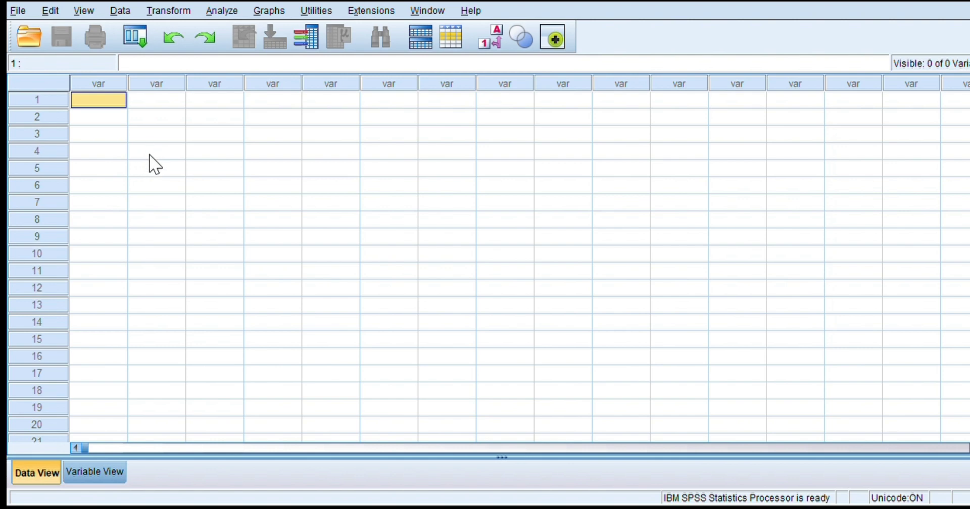
{"action": "key", "text": "ctrl+v"}
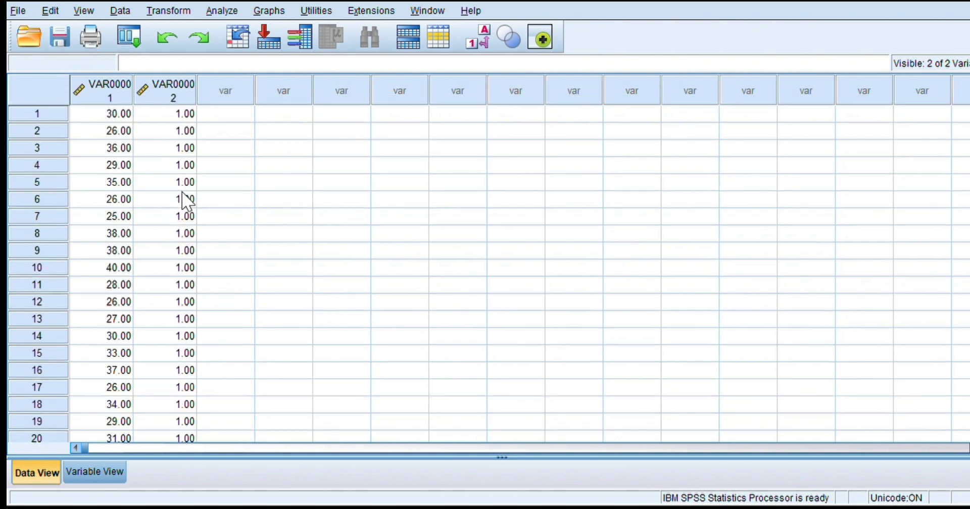
Check the pasted hours and region codes from the first to the last case
{"action": "scroll", "coordinate": [225, 357], "scroll_direction": "down", "scroll_amount": 11}
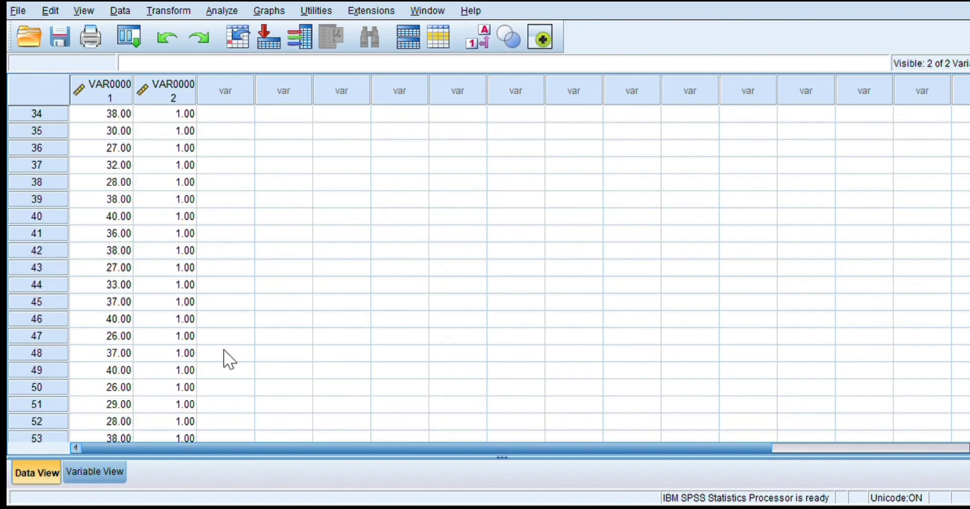
{"action": "scroll", "coordinate": [225, 357], "scroll_direction": "down", "scroll_amount": 20}
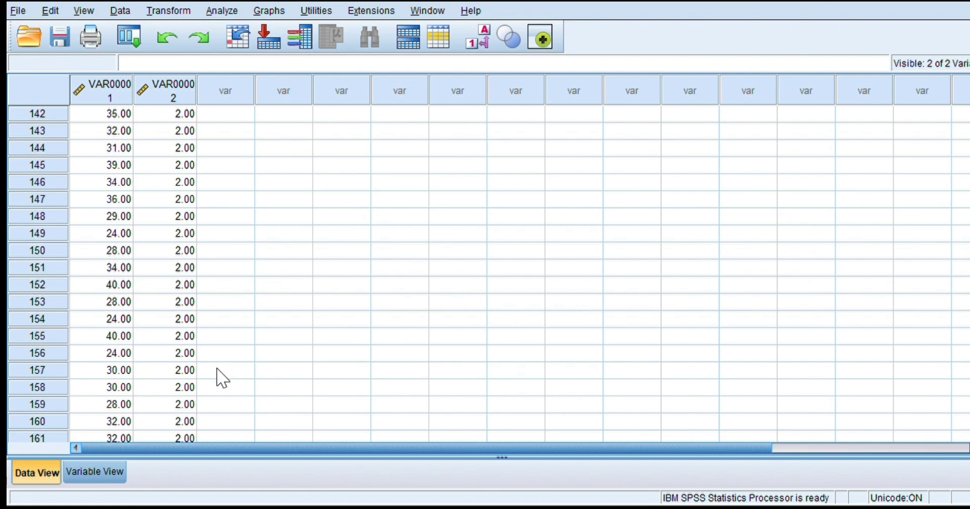
{"action": "scroll", "coordinate": [217, 376], "scroll_direction": "down", "scroll_amount": 10}
{"action": "scroll", "coordinate": [217, 374], "scroll_direction": "up", "scroll_amount": 19}
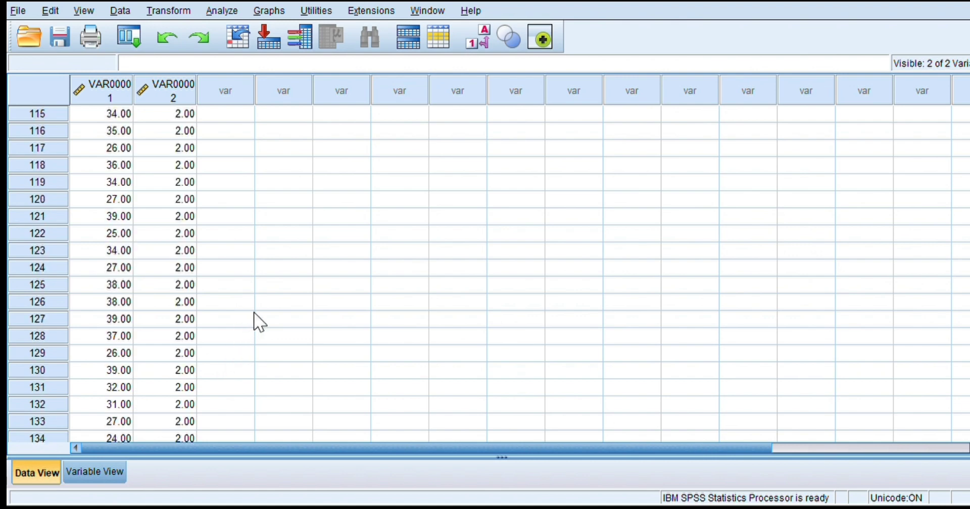
{"action": "scroll", "coordinate": [254, 312], "scroll_direction": "up", "scroll_amount": 20}
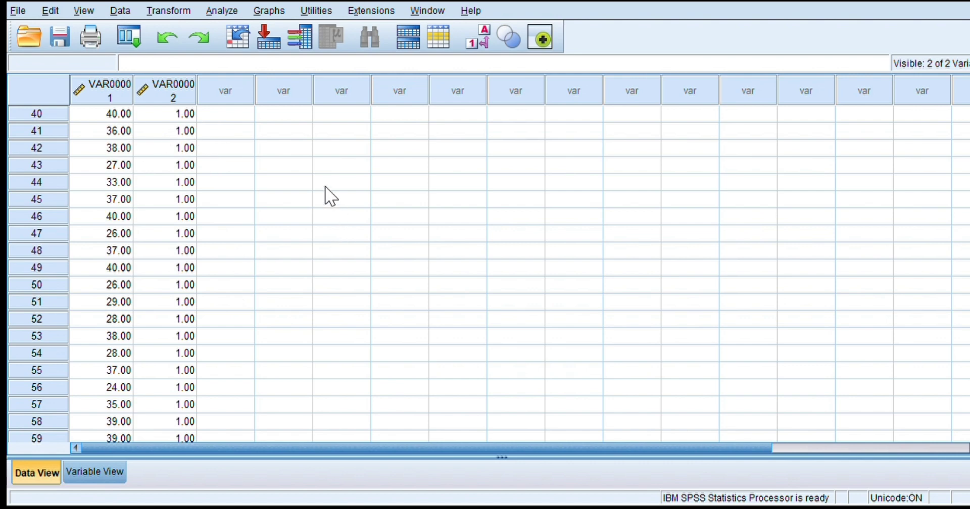
{"action": "scroll", "coordinate": [287, 424], "scroll_direction": "up", "scroll_amount": 13}
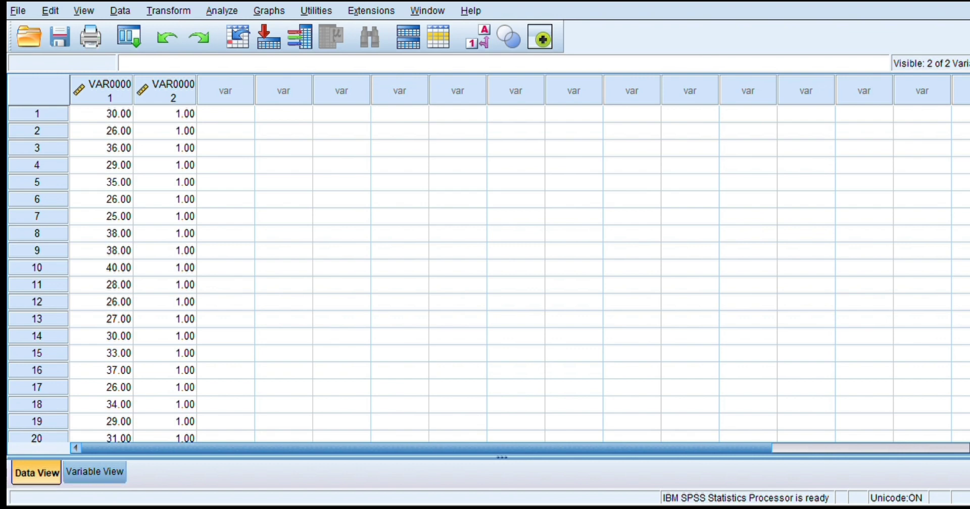
Rename the first variable, holding the working hours, as Rata_Jam_Kerja
{"action": "left_click", "coordinate": [95, 471]}
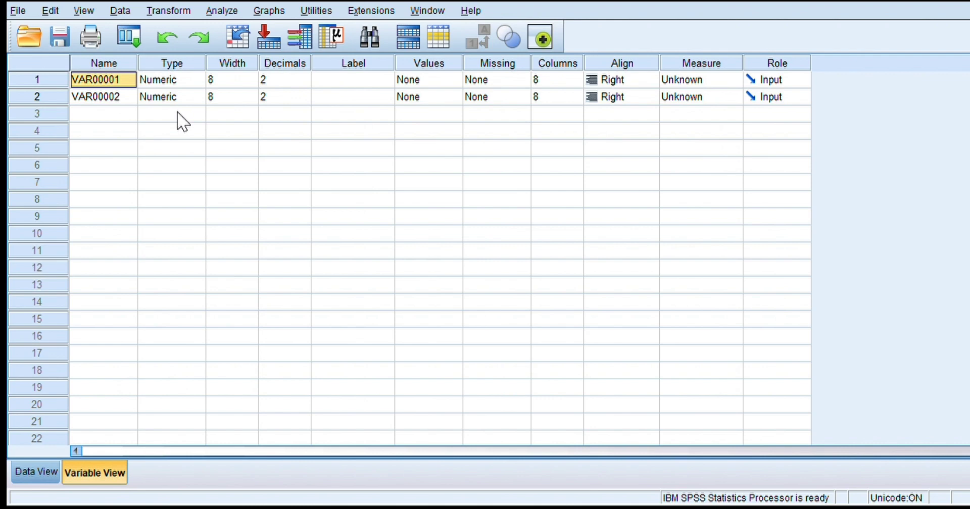
{"action": "type", "text": "Rat"}
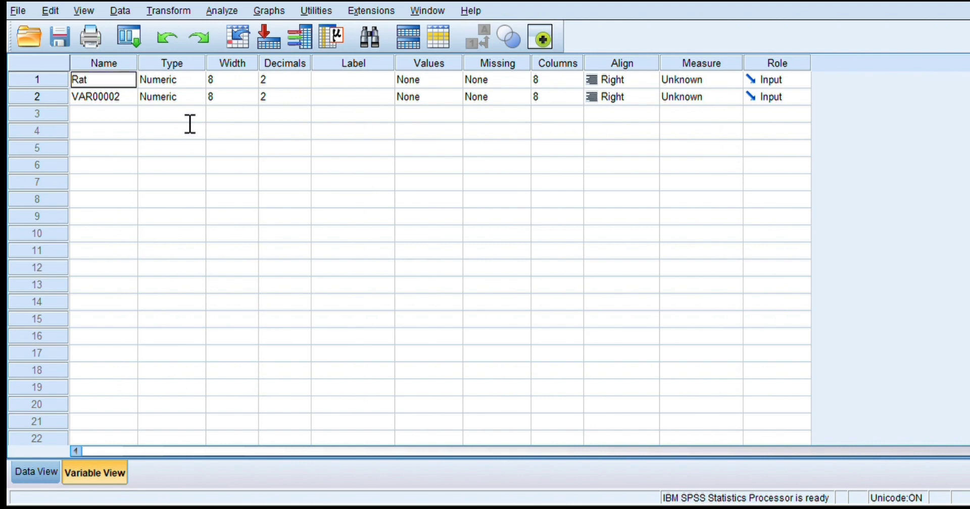
{"action": "key", "text": "BackSpace"}
{"action": "key", "text": "BackSpace"}
{"action": "key", "text": "BackSpace"}
{"action": "type", "text": "R"}
{"action": "type", "text": "ata"}
{"action": "type", "text": "_Jam_K"}
{"action": "type", "text": "erja"}
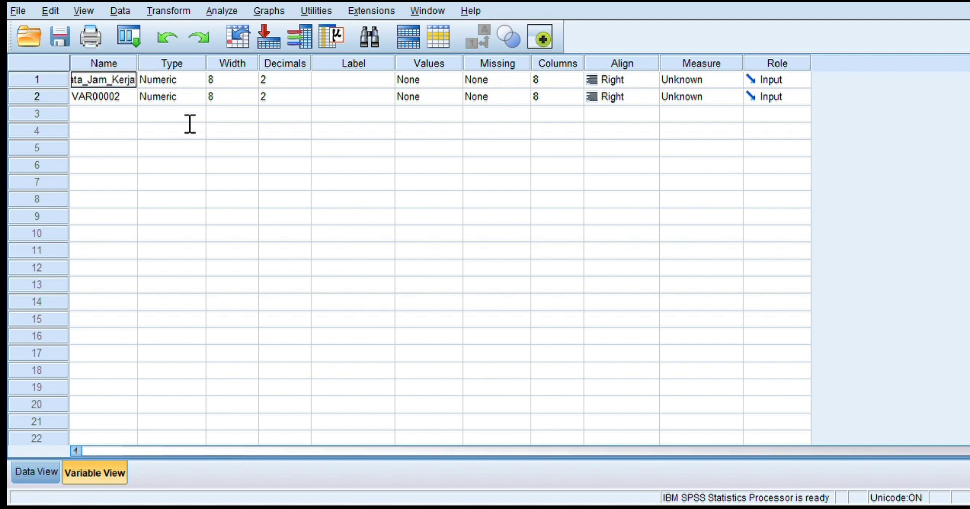
{"action": "key", "text": "Return"}
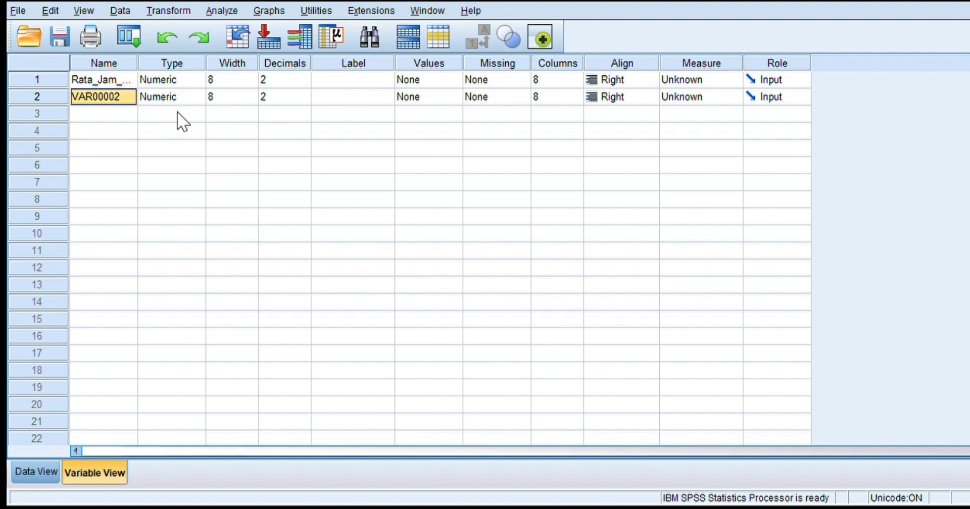
Rename the second variable, holding the region codes, as Daerah and return to the data values
{"action": "type", "text": "Daerah"}
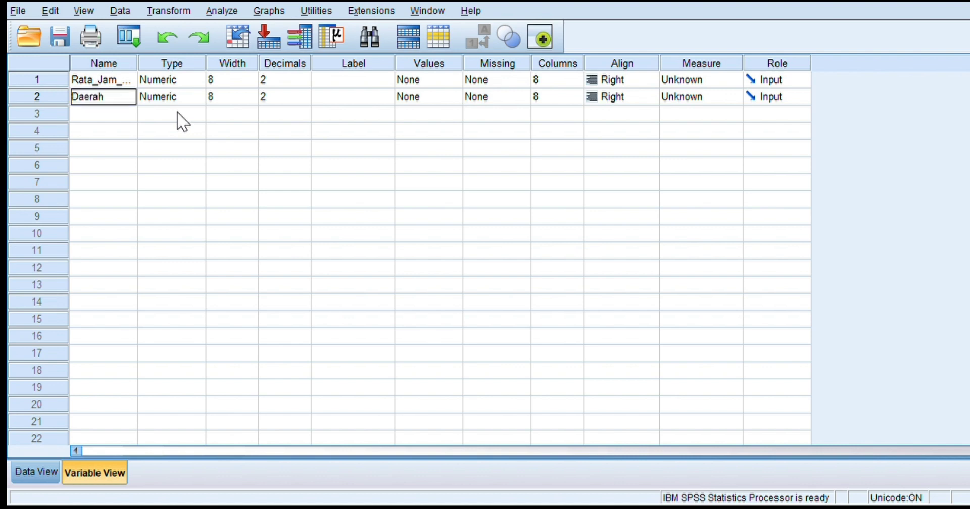
{"action": "key", "text": "Return"}
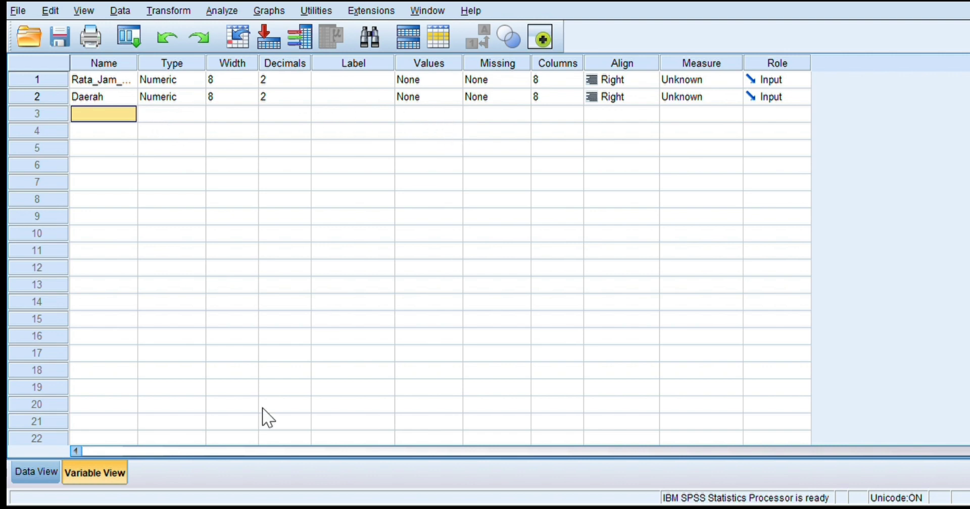
{"action": "left_click", "coordinate": [35, 472]}
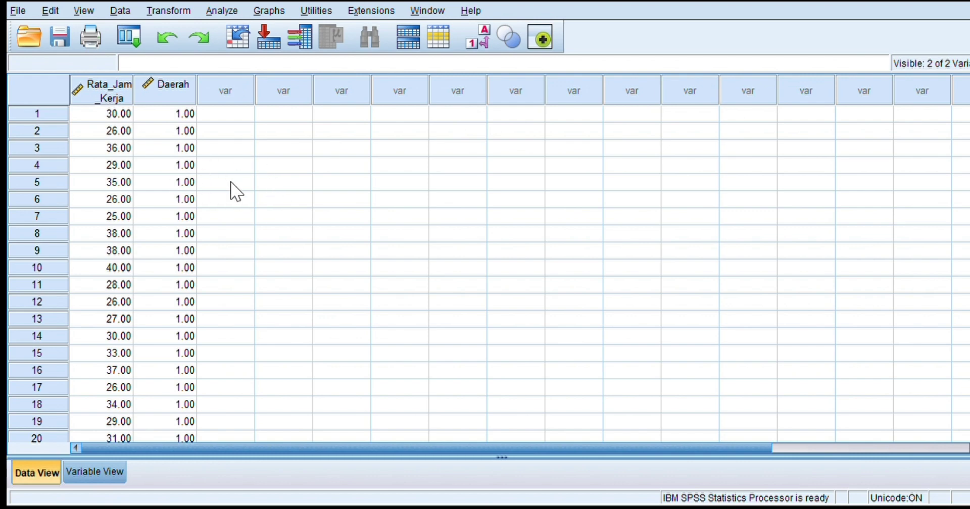
Set the decimals of both Rata_Jam_Kerja and Daerah to 0 and return to the data values
{"action": "left_click", "coordinate": [95, 472]}
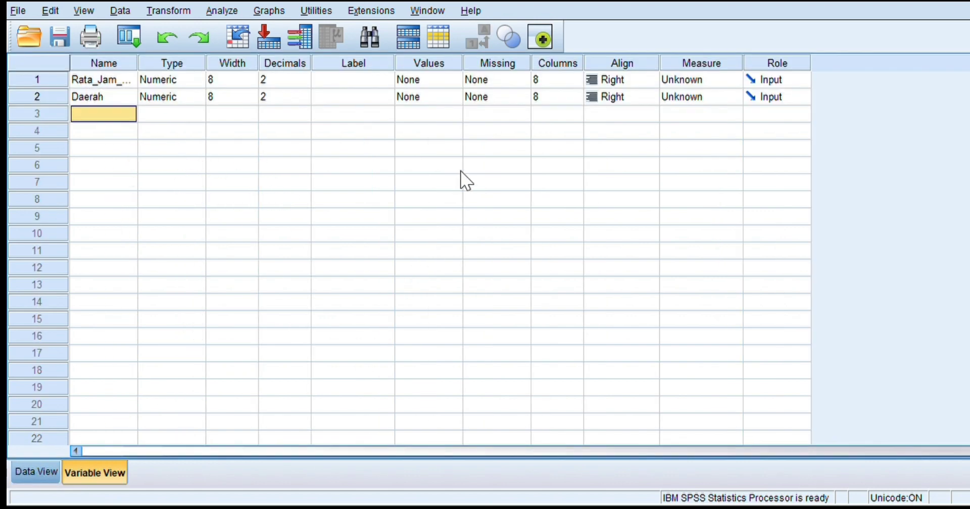
{"action": "key", "text": "Up"}
{"action": "key", "text": "Up"}
{"action": "key", "text": "Right"}
{"action": "key", "text": "Right"}
{"action": "key", "text": "Right"}
{"action": "type", "text": "0"}
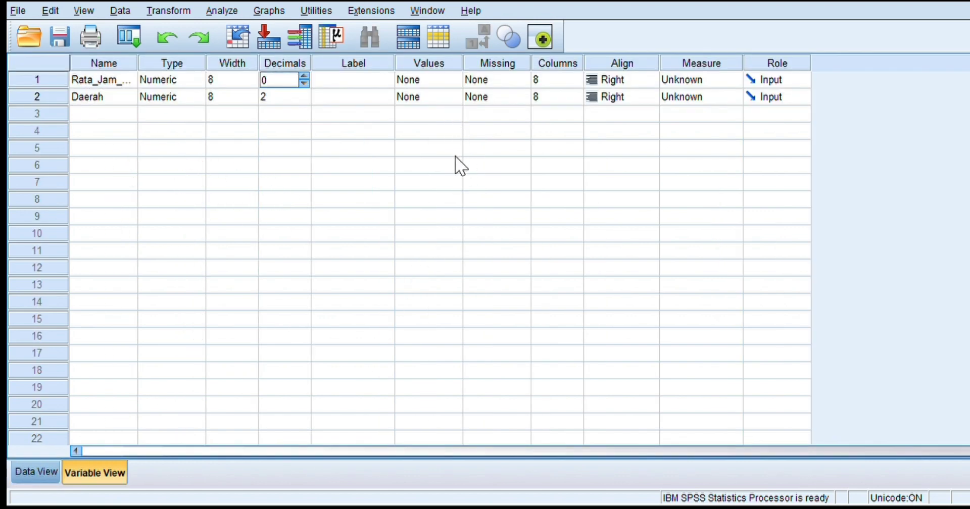
{"action": "key", "text": "Down"}
{"action": "type", "text": "0"}
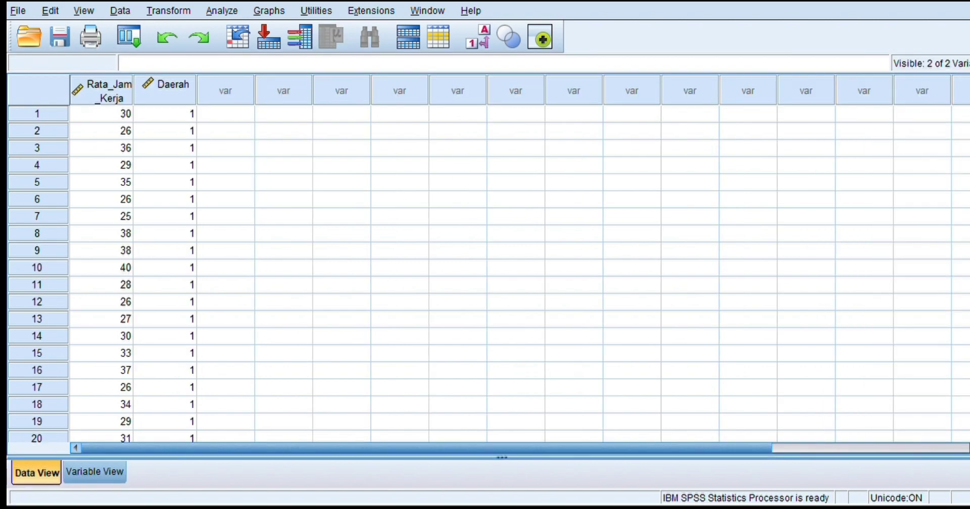
{"action": "left_click", "coordinate": [37, 471]}
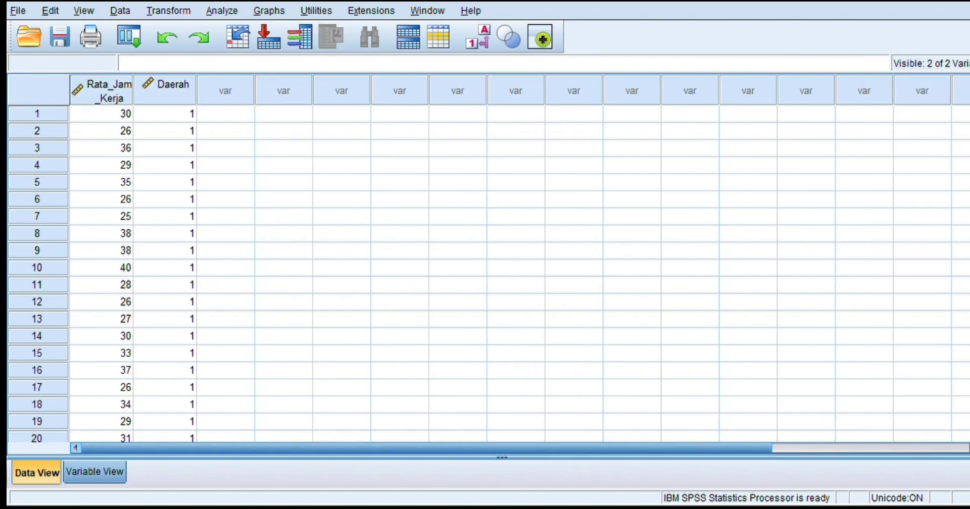
Review the variable definitions, the whole-number working hours and region codes, and the value-label setting of Daerah
{"action": "left_click", "coordinate": [94, 472]}
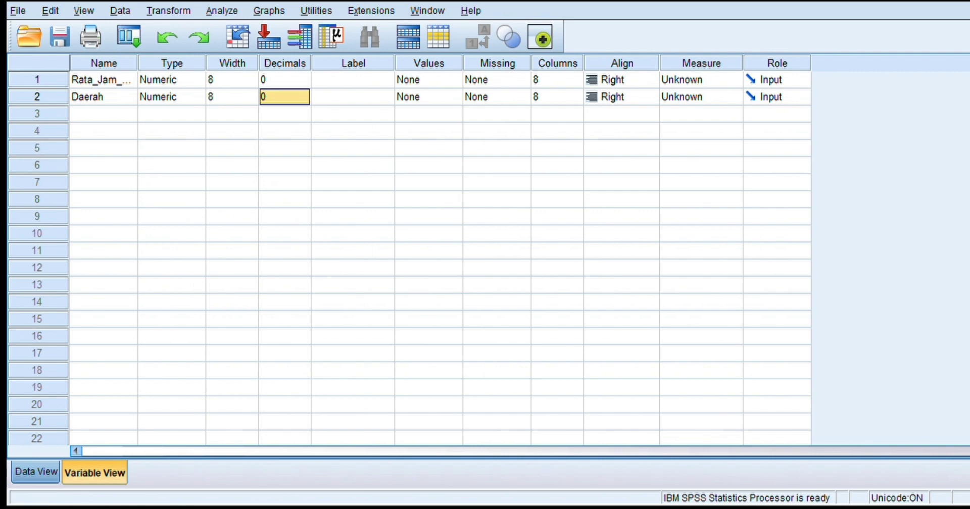
{"action": "left_click", "coordinate": [36, 472]}
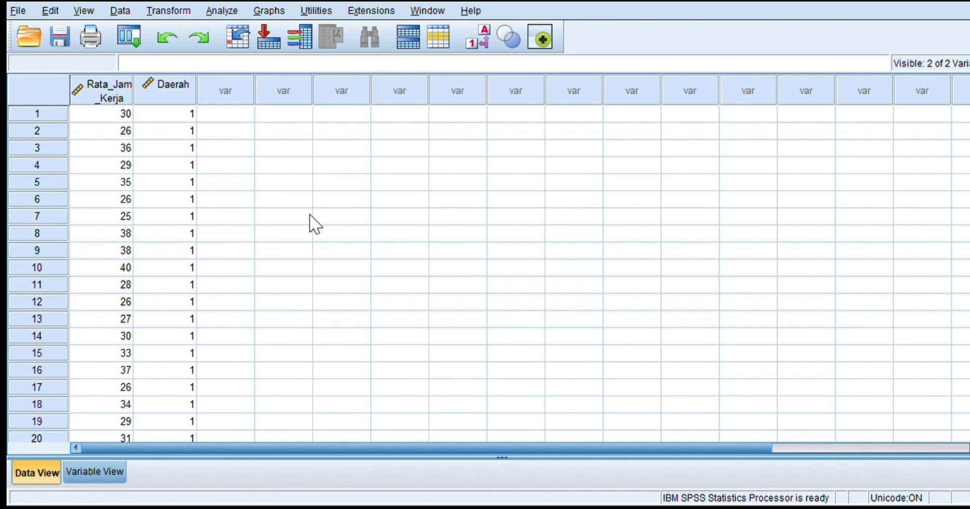
{"action": "scroll", "coordinate": [301, 401], "scroll_direction": "down", "scroll_amount": 20}
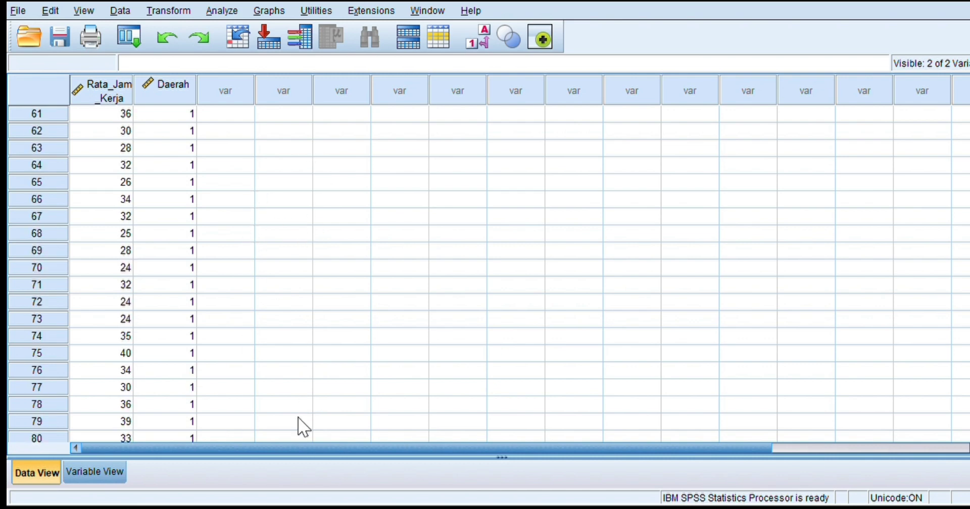
{"action": "left_click", "coordinate": [94, 472]}
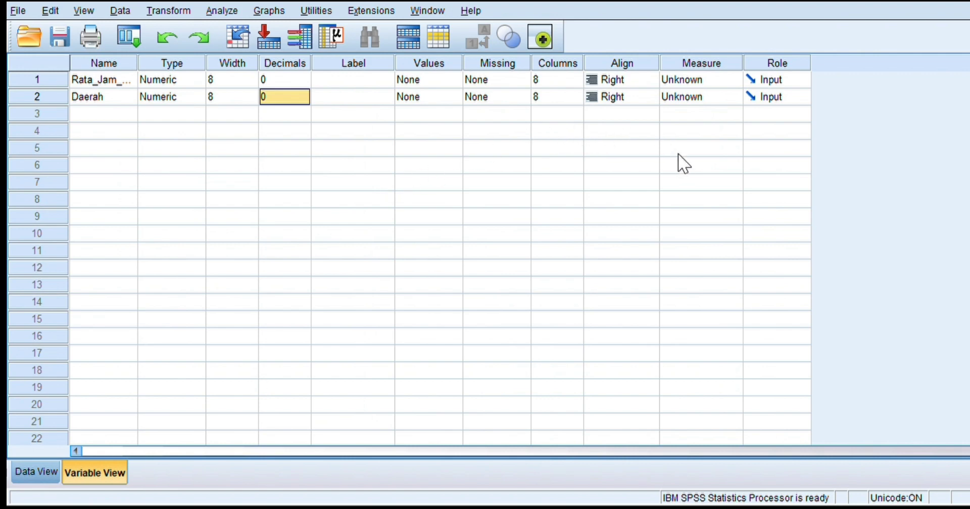
{"action": "key", "text": "Tab"}
{"action": "key", "text": "Tab"}
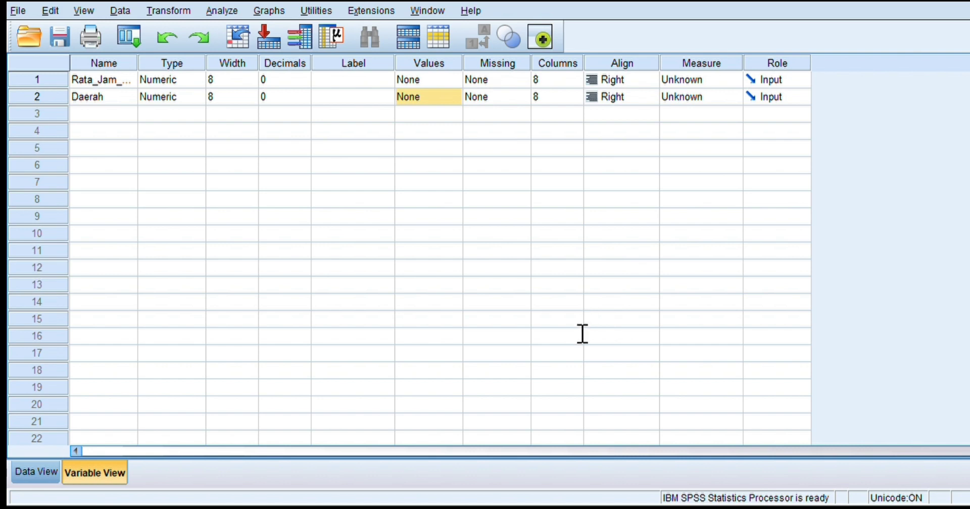
{"action": "key", "text": "ctrl+t"}
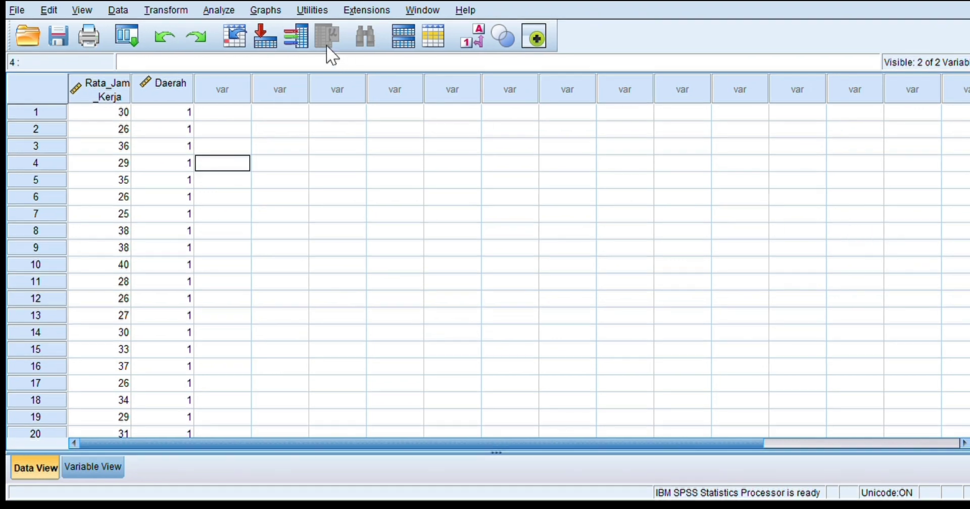
Open the Independent-Samples T Test from the procedures for comparing means
{"action": "key", "text": "alt+a"}
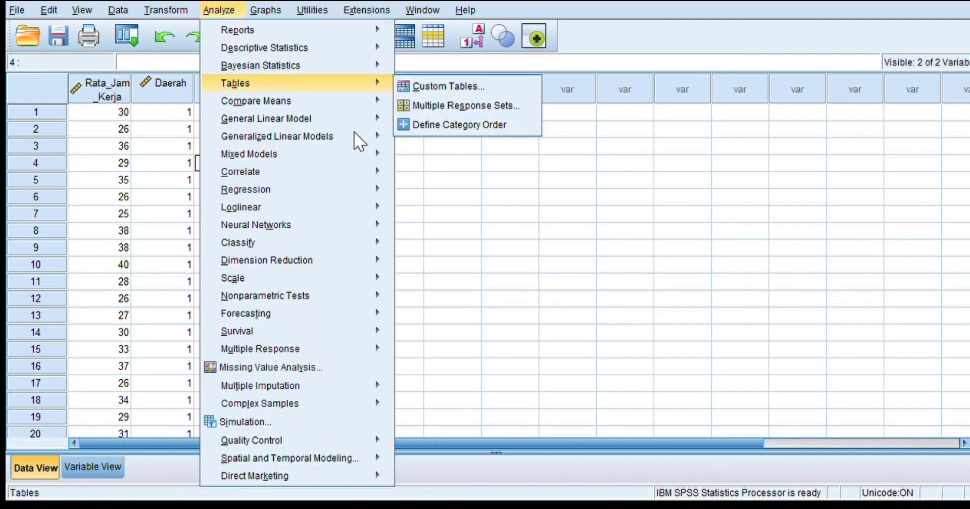
{"action": "mouse_move", "coordinate": [364, 101]}
{"action": "key", "text": "Down"}
{"action": "key", "text": "Down"}
{"action": "key", "text": "Down"}
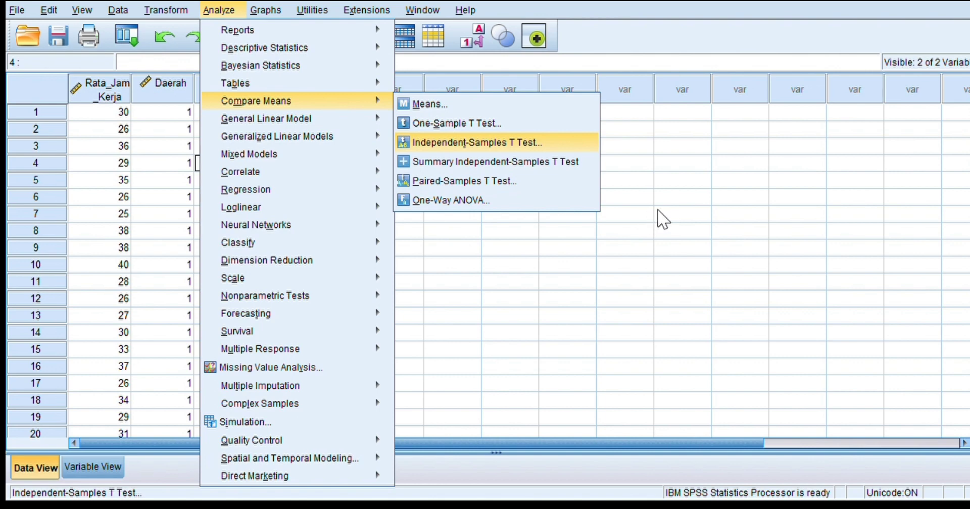
{"action": "key", "text": "Up"}
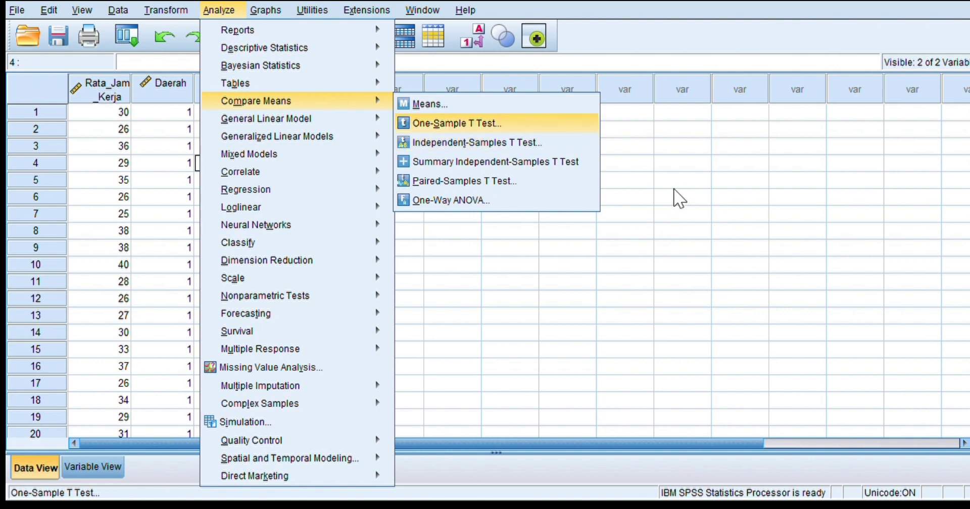
{"action": "key", "text": "Down"}
{"action": "key", "text": "Down"}
{"action": "key", "text": "Down"}
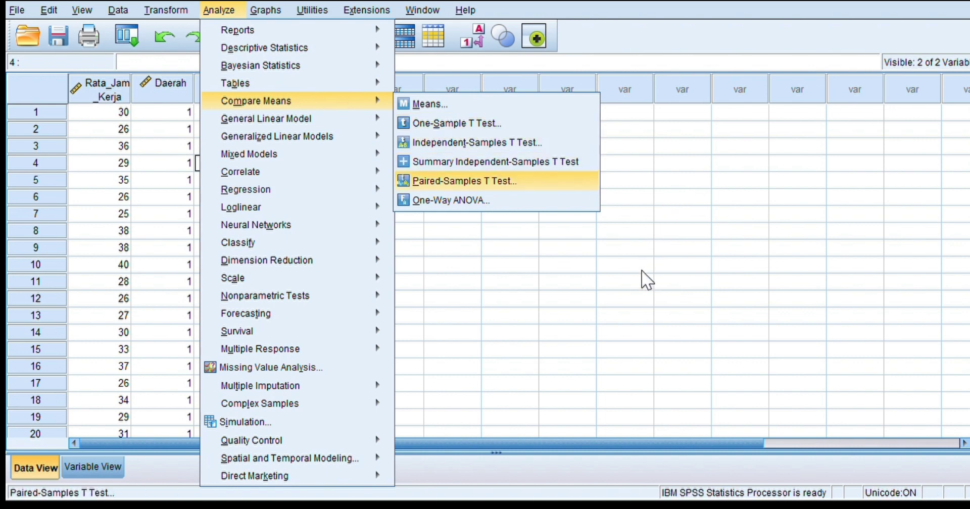
{"action": "key", "text": "Down"}
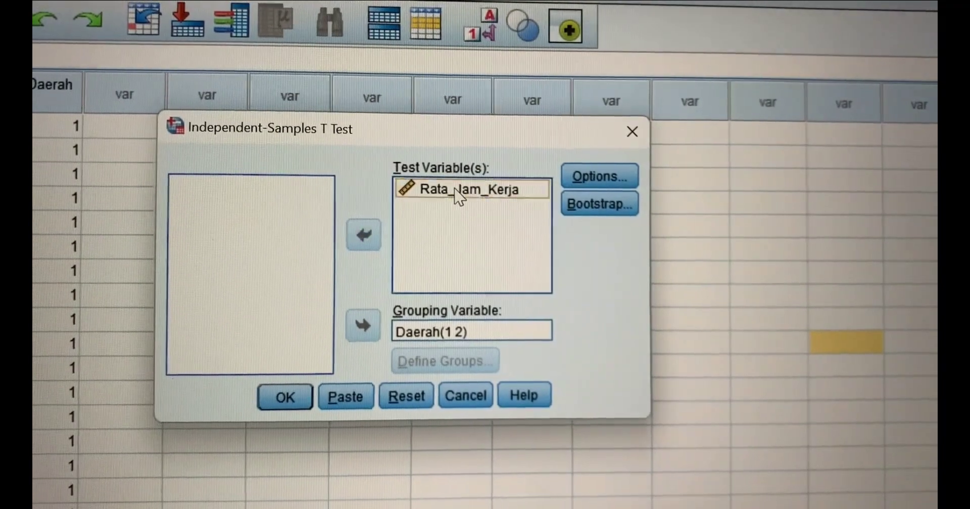
Remove Rata_Jam_Kerja from the test variables and clear Daerah from the grouping variable
{"action": "left_click", "coordinate": [366, 246]}
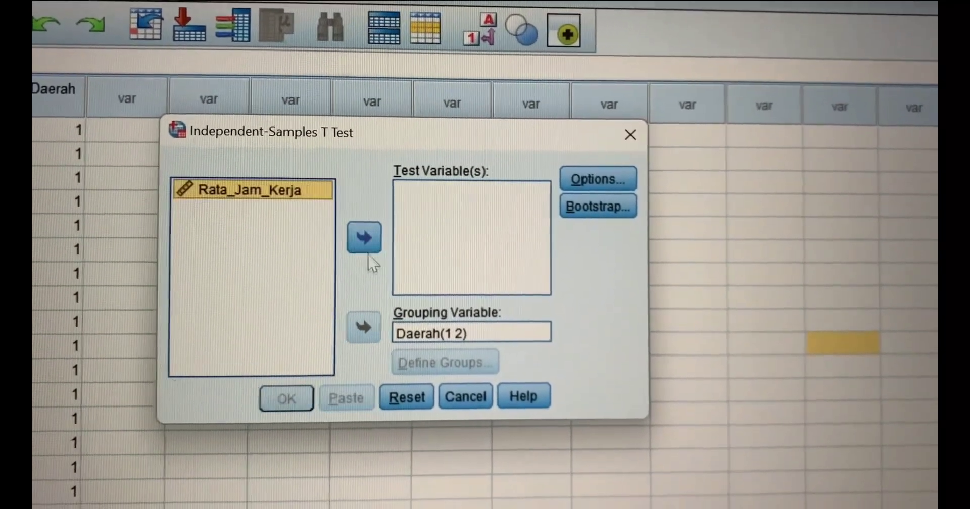
{"action": "left_click", "coordinate": [411, 332]}
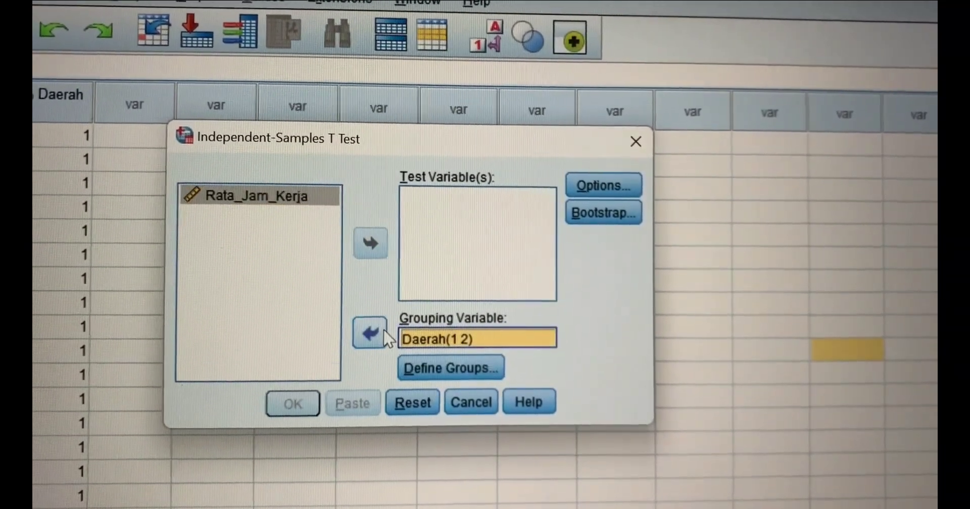
{"action": "left_click", "coordinate": [382, 331]}
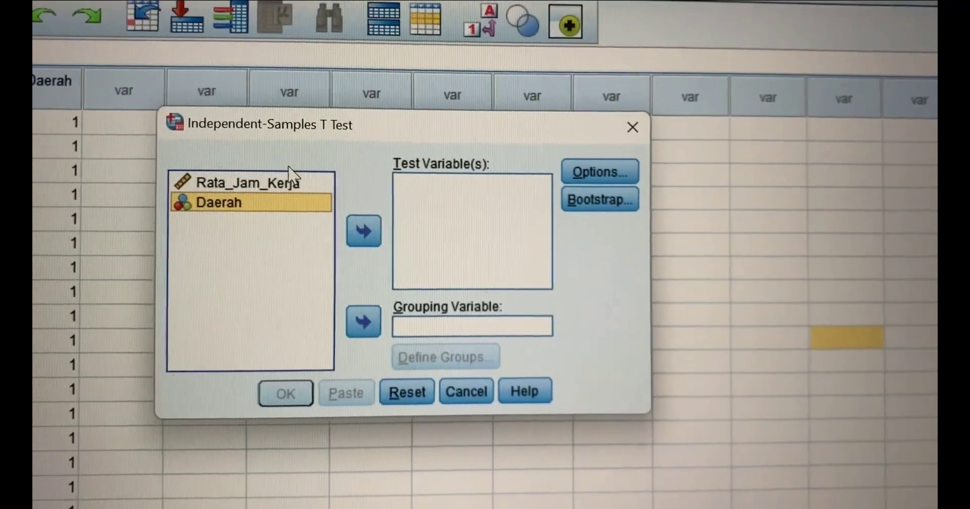
Assign Rata_Jam_Kerja as the test variable and Daerah as the grouping variable
{"action": "left_click", "coordinate": [280, 188]}
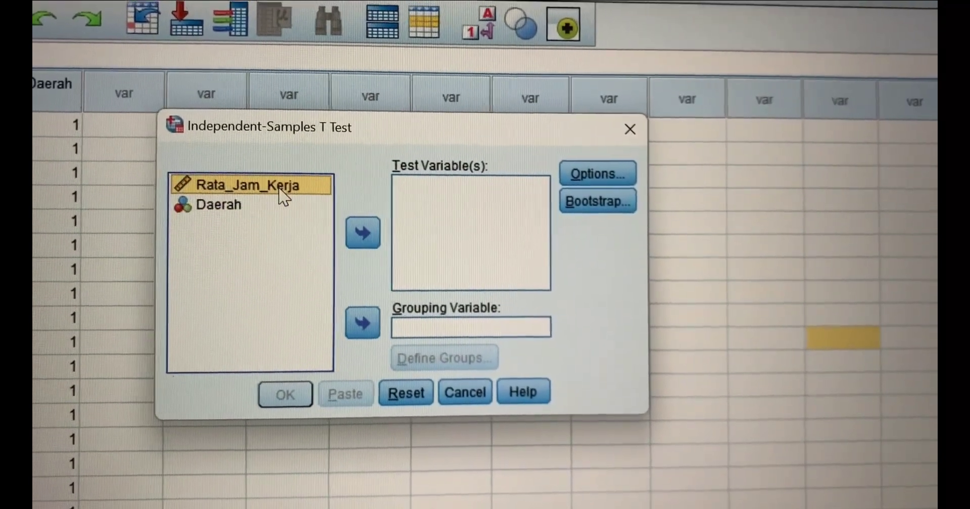
{"action": "left_click", "coordinate": [359, 228]}
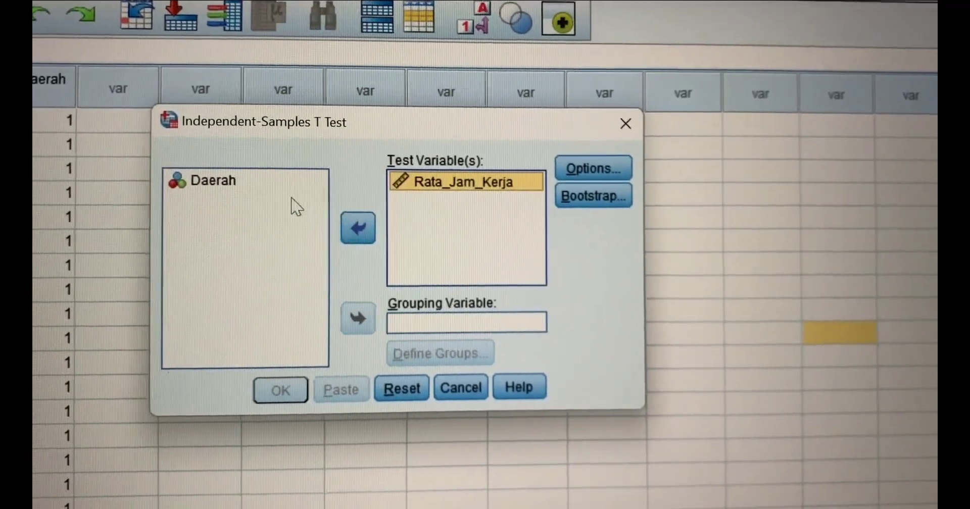
{"action": "left_click", "coordinate": [267, 185]}
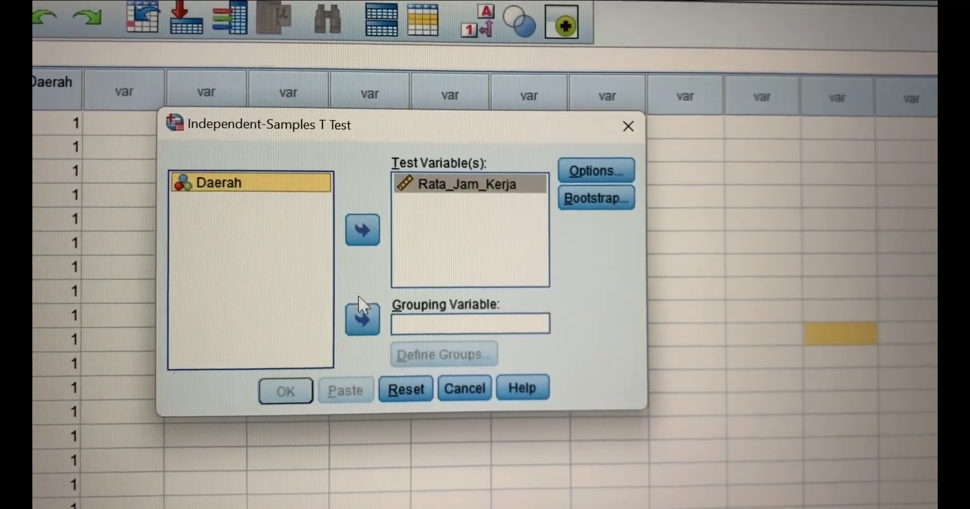
{"action": "left_click", "coordinate": [362, 318]}
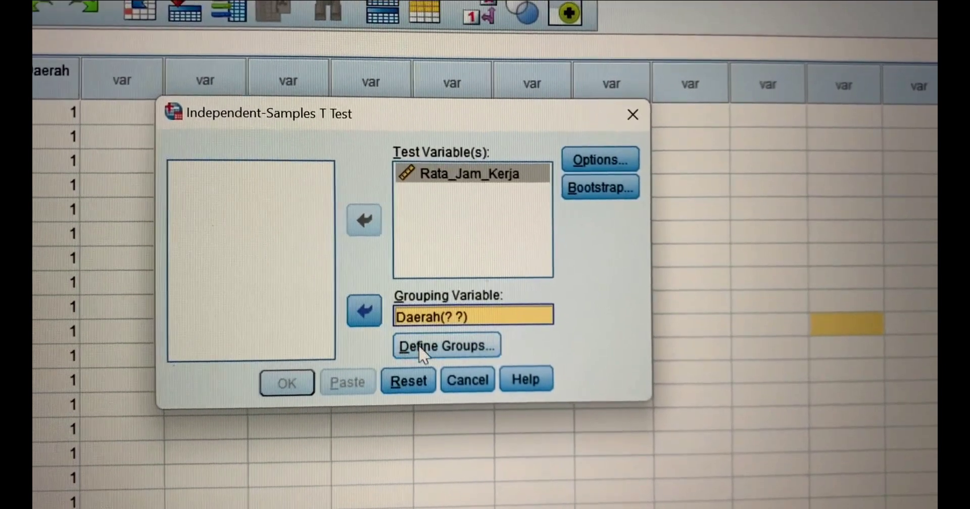
Define the Daerah groups with the specified values 1 and 2, and open the t-test's options
{"action": "left_click", "coordinate": [419, 346]}
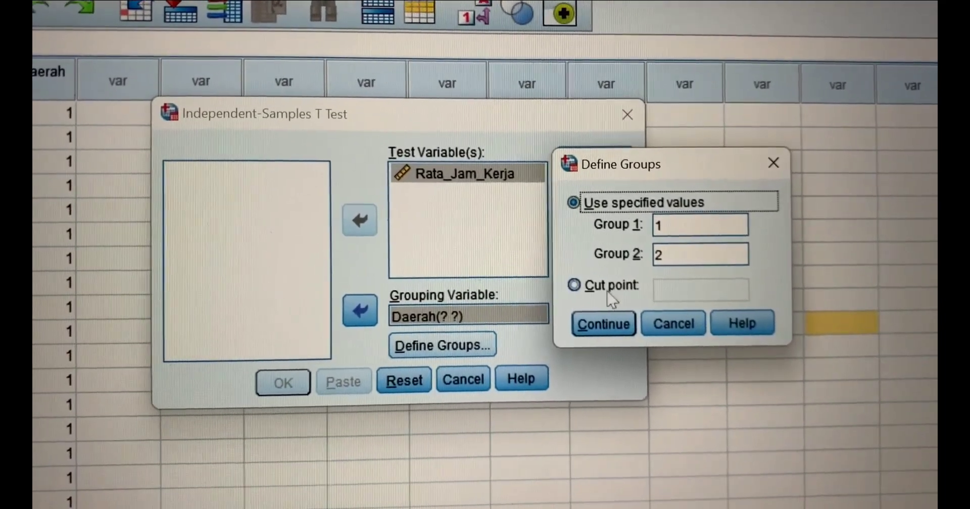
{"action": "left_click", "coordinate": [594, 319]}
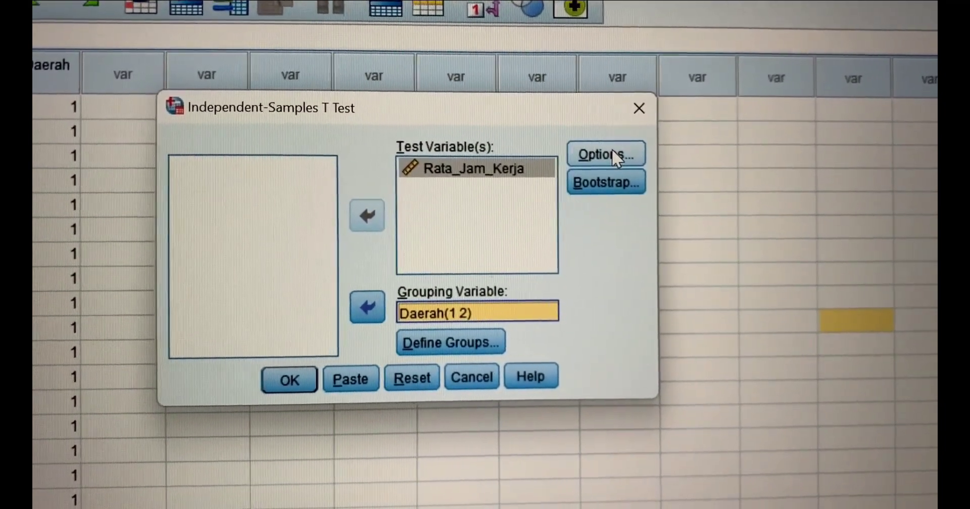
{"action": "left_click", "coordinate": [610, 155]}
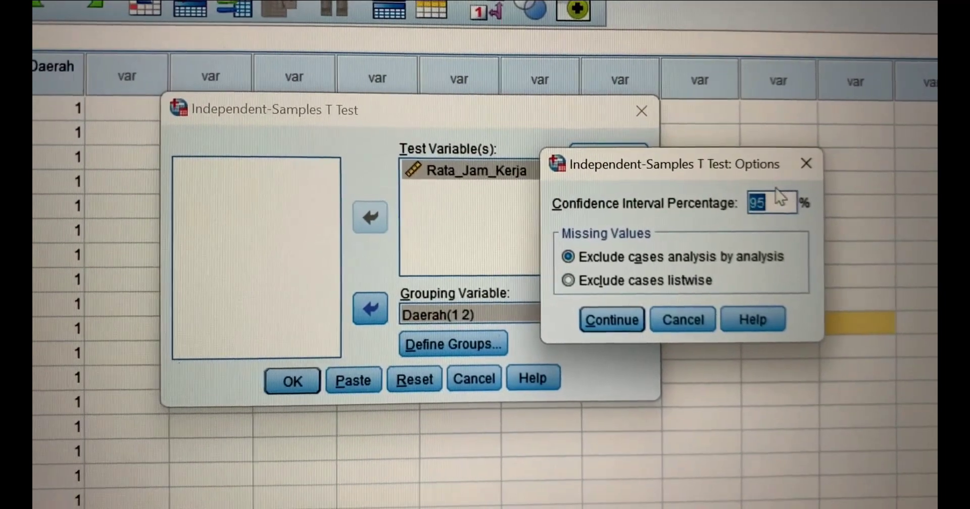